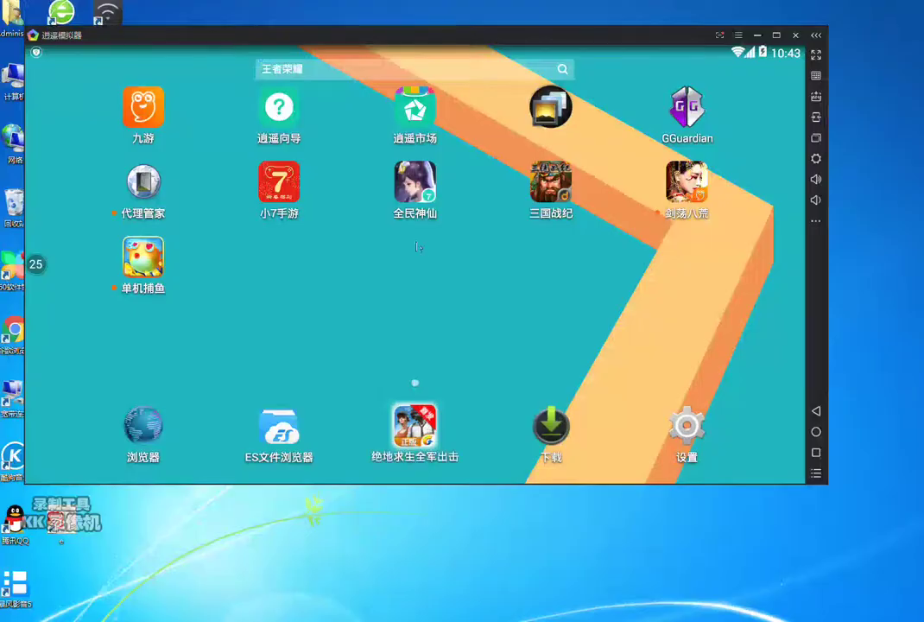
Move the emulator window slightly upward and launch the 单机捕鱼 game.
left_click_drag(398, 38, 396, 25)
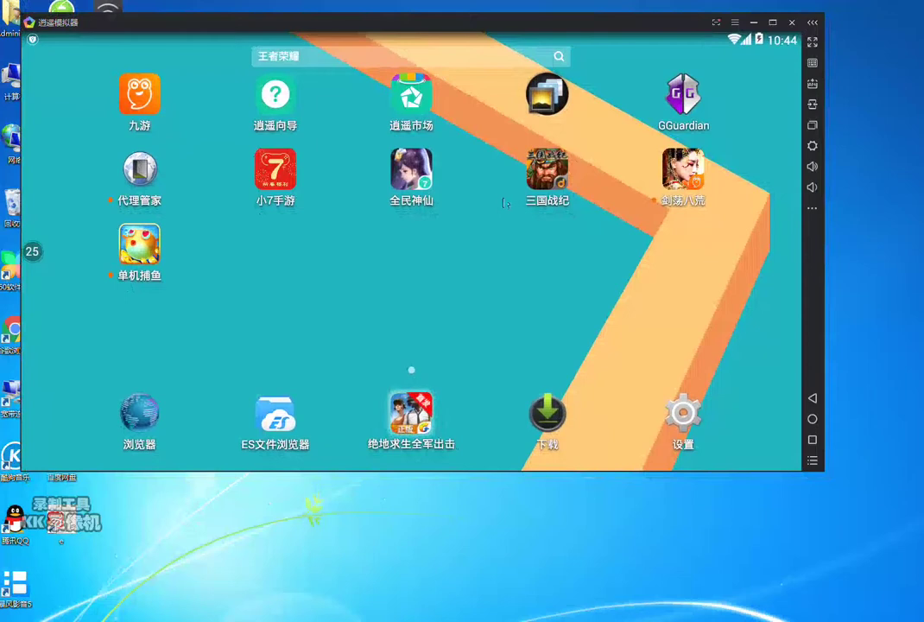
left_click(121, 210)
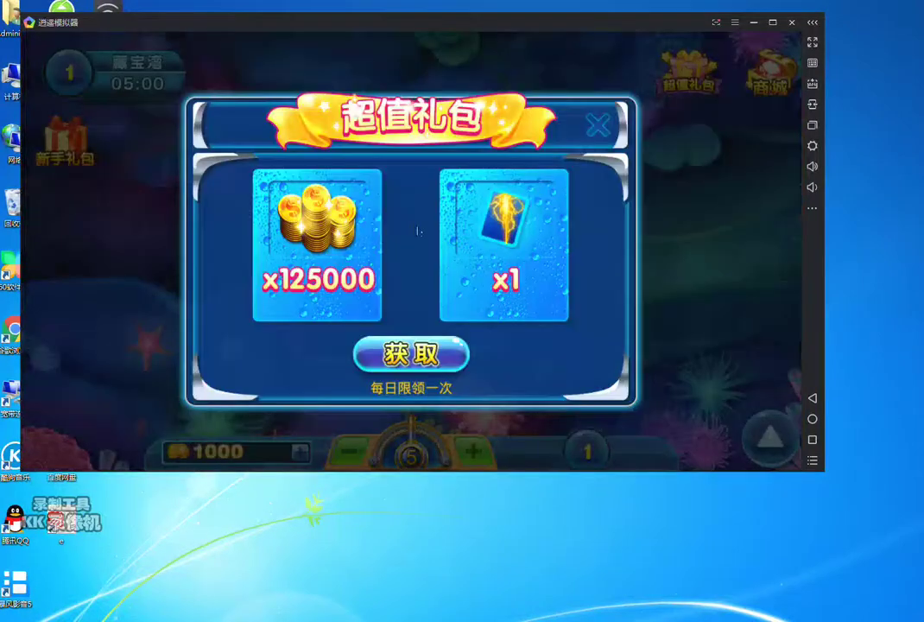
Open the payment page of the 超值礼包 gift pack, decline the payment and close the gift pack offer.
left_click(411, 354)
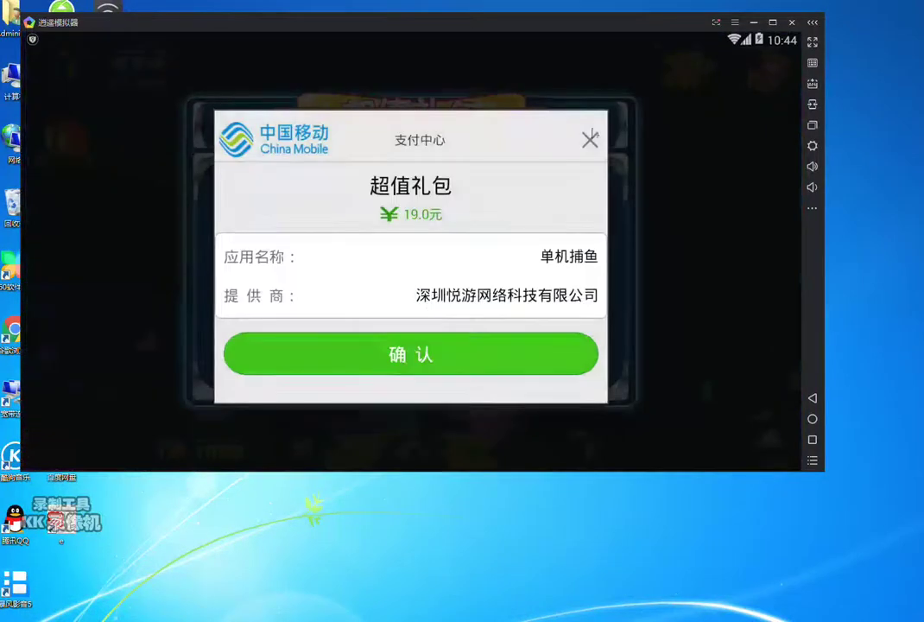
left_click(590, 137)
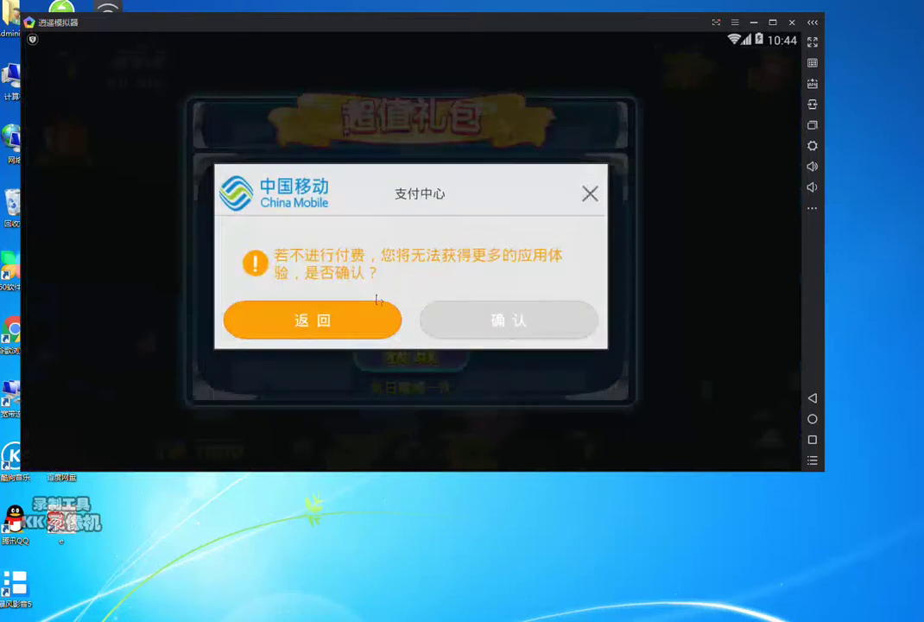
left_click(508, 319)
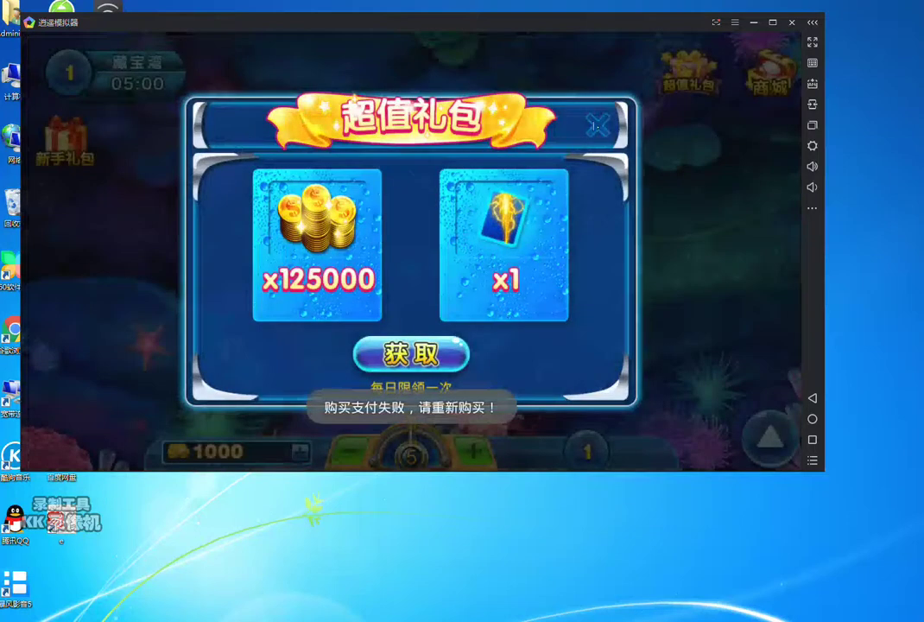
left_click(595, 126)
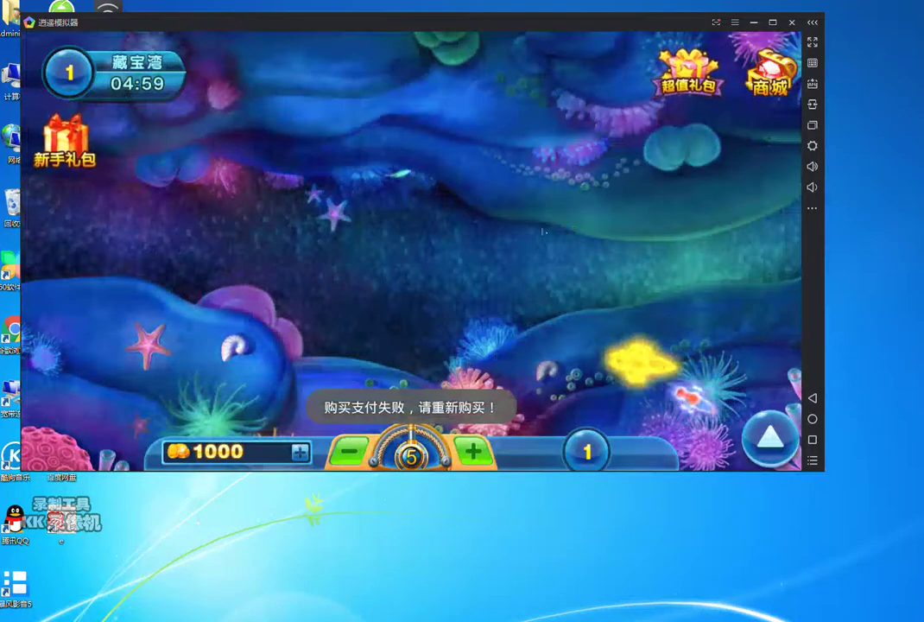
Launch Cheat Engine 6.4 from the Vstart launcher and place it over the restored fishing game after firing one shot.
left_click_drag(650, 25, 650, 15)
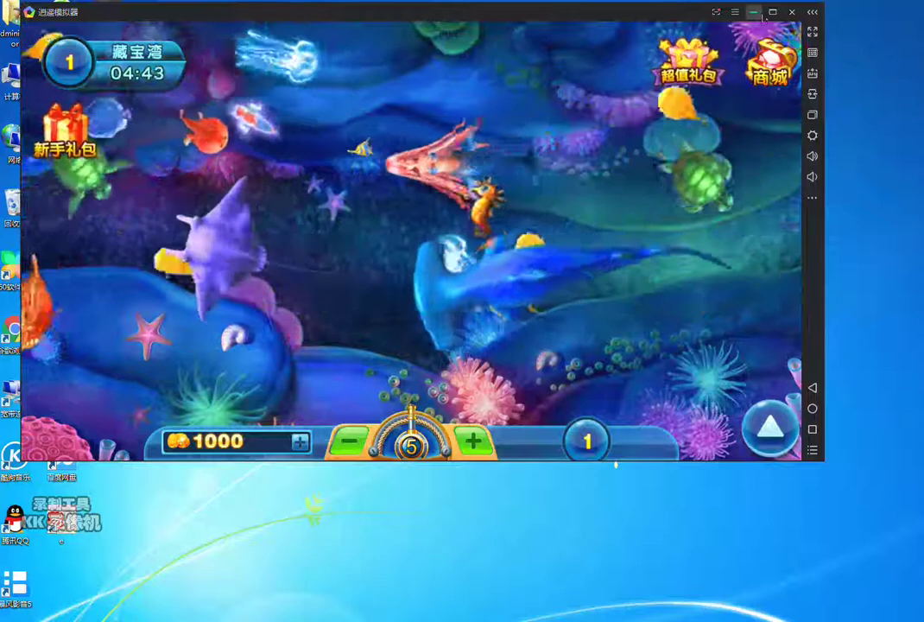
left_click(550, 234)
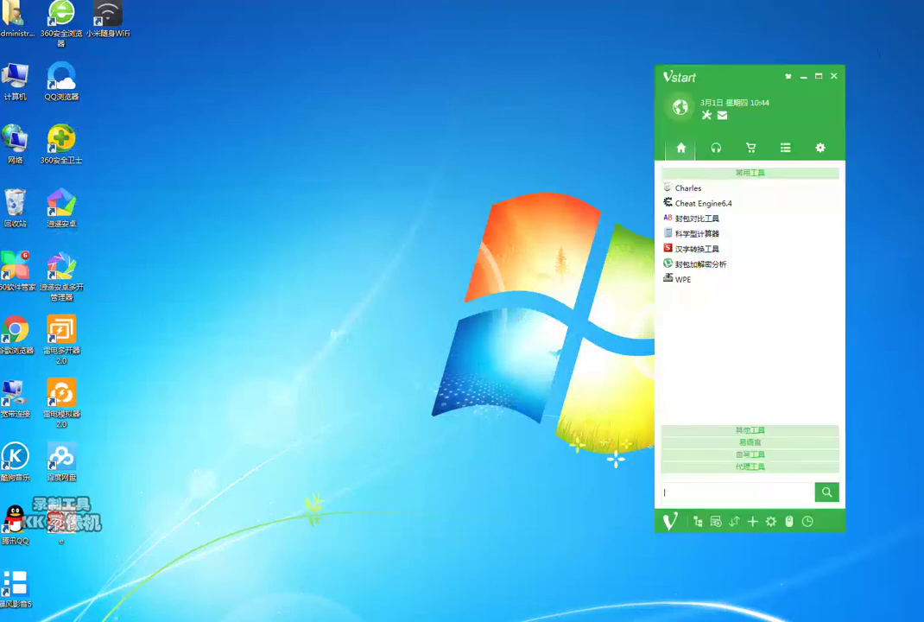
left_click_drag(722, 82, 712, 45)
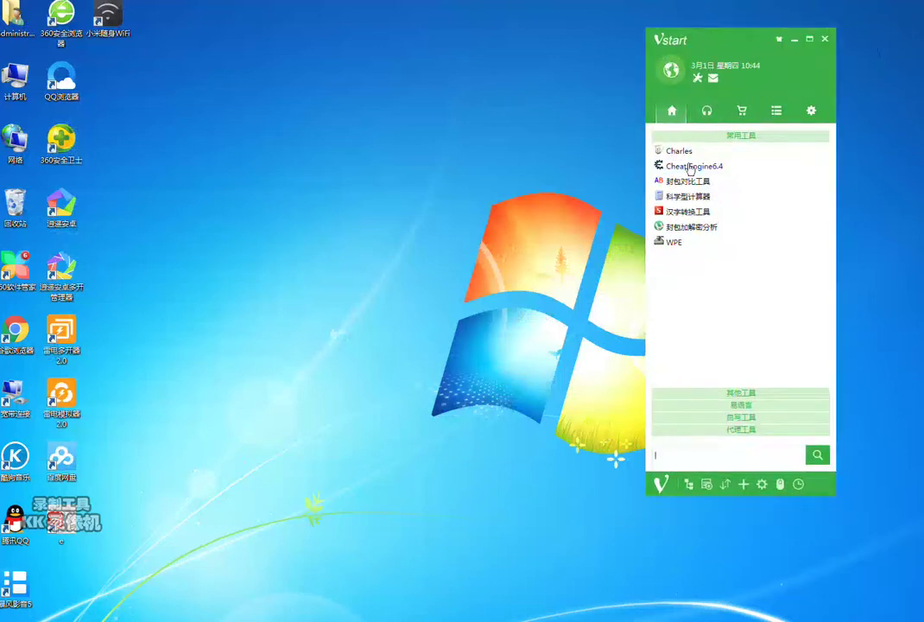
left_click(795, 41)
left_click_drag(307, 118, 671, 30)
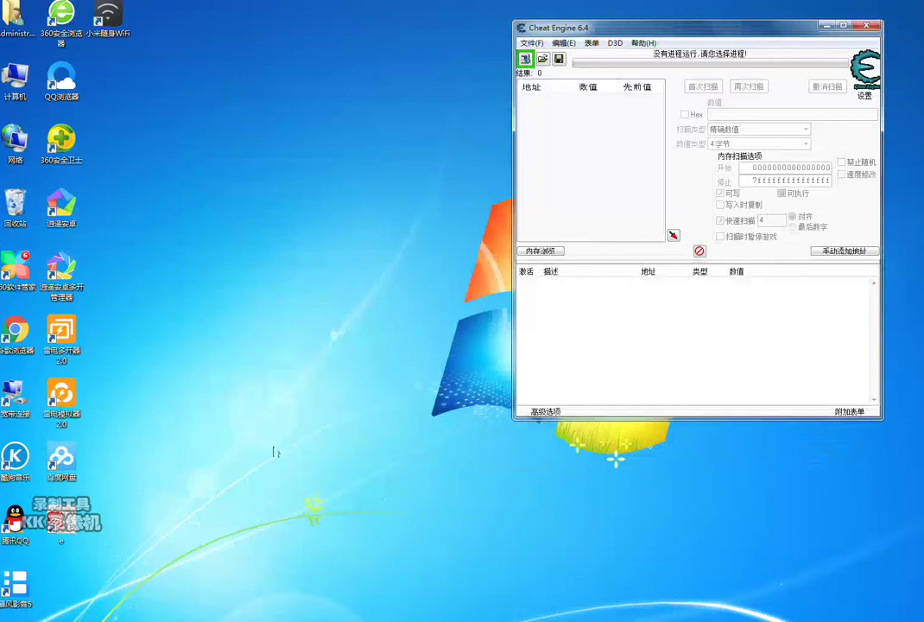
left_click(470, 618)
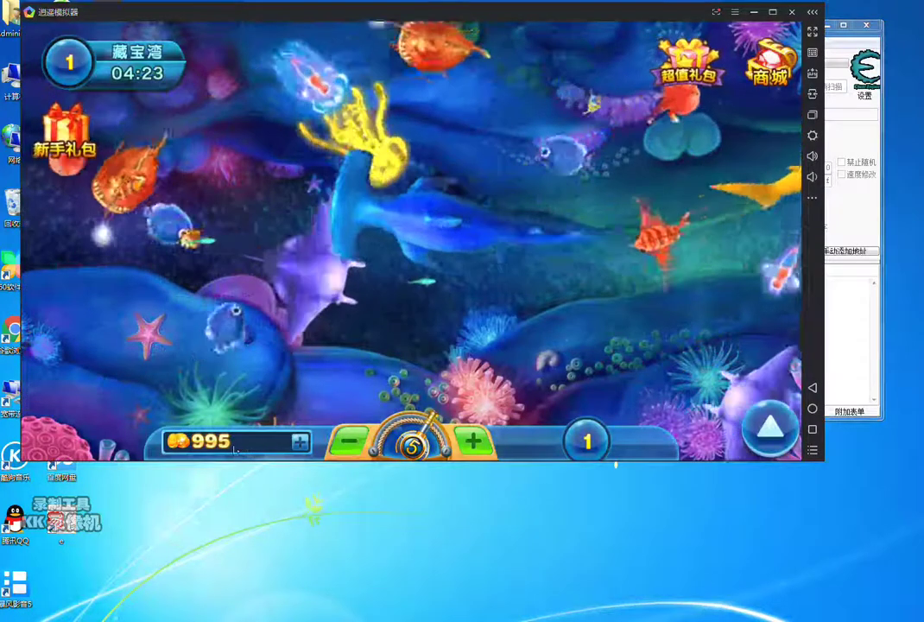
left_click(845, 301)
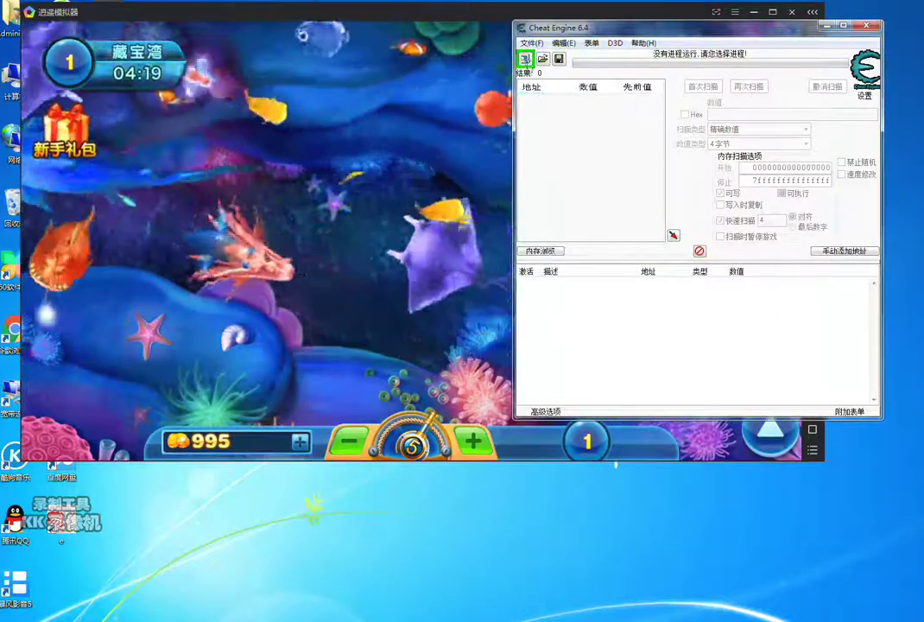
Open the MEmuHeadless.exe process in Cheat Engine and run a first scan for the exact 4-byte value 995.
left_click(524, 58)
double_click(707, 175)
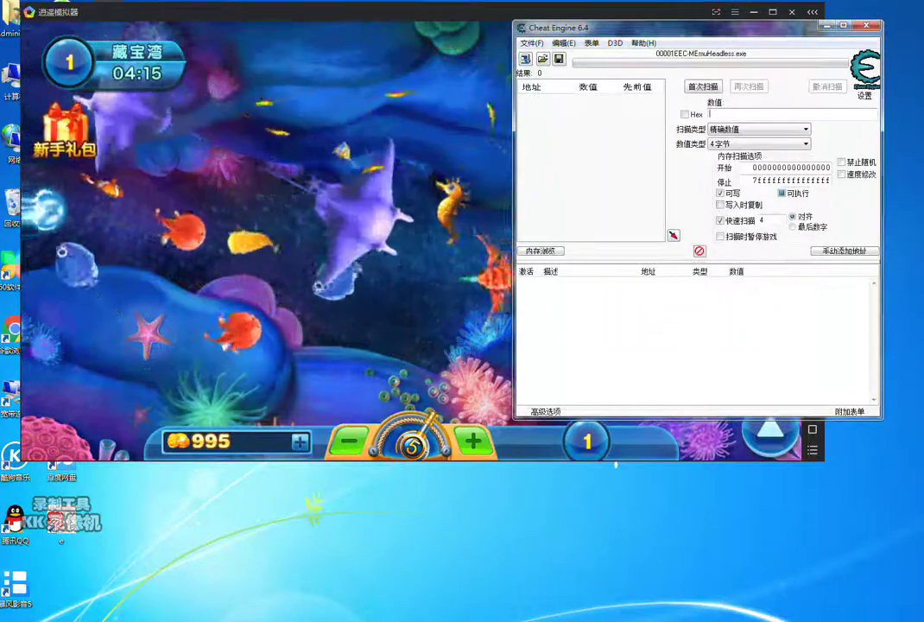
type("5")
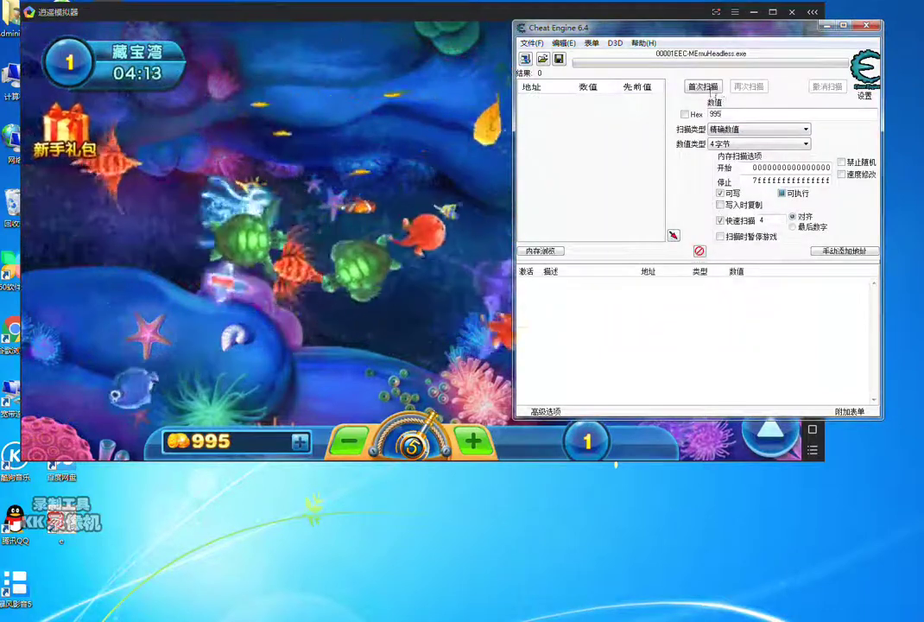
left_click(701, 86)
Fire another shot in the game, rescan for the value 990 and add the matching address to the address list.
left_click(320, 310)
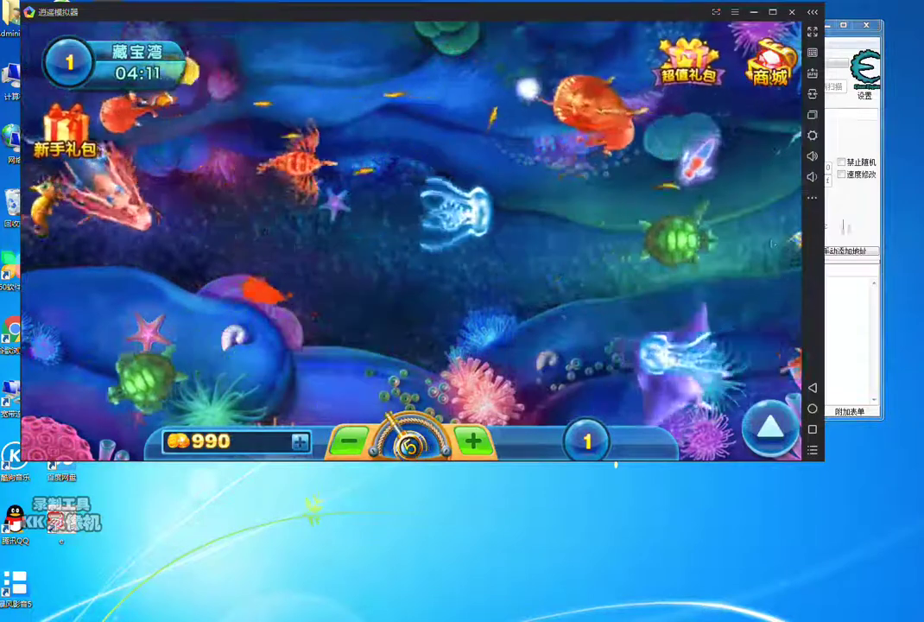
key("alt+Tab")
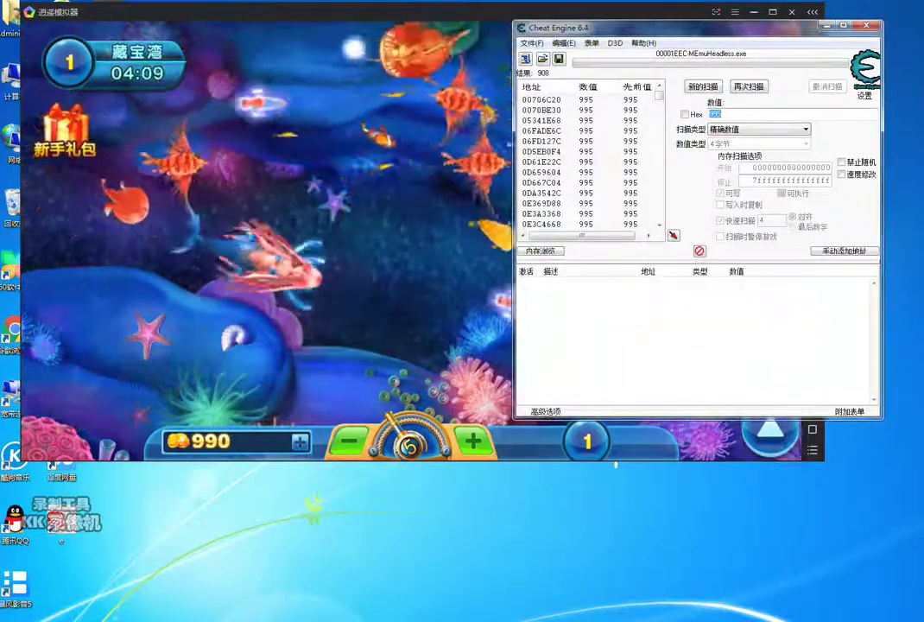
left_click(748, 87)
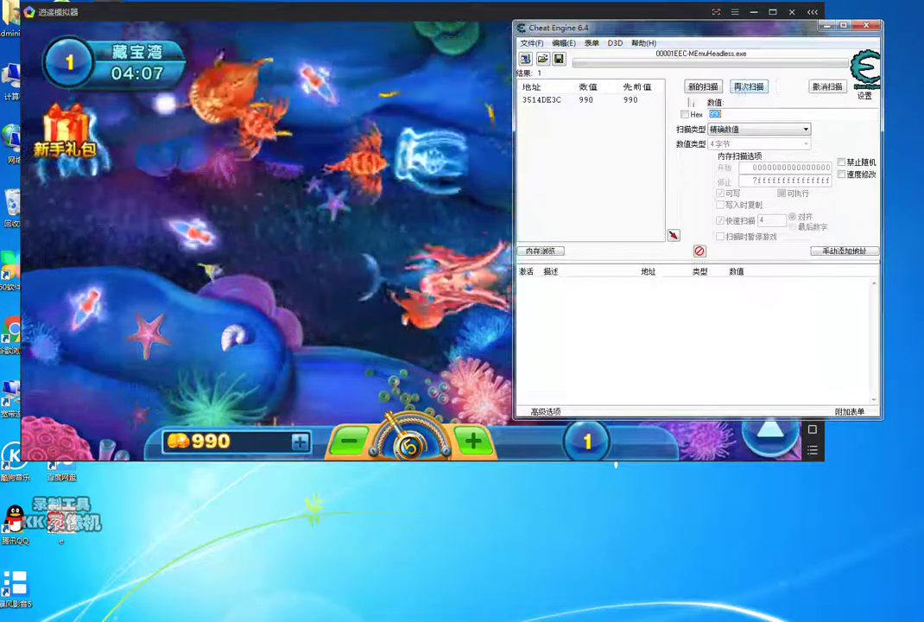
double_click(553, 100)
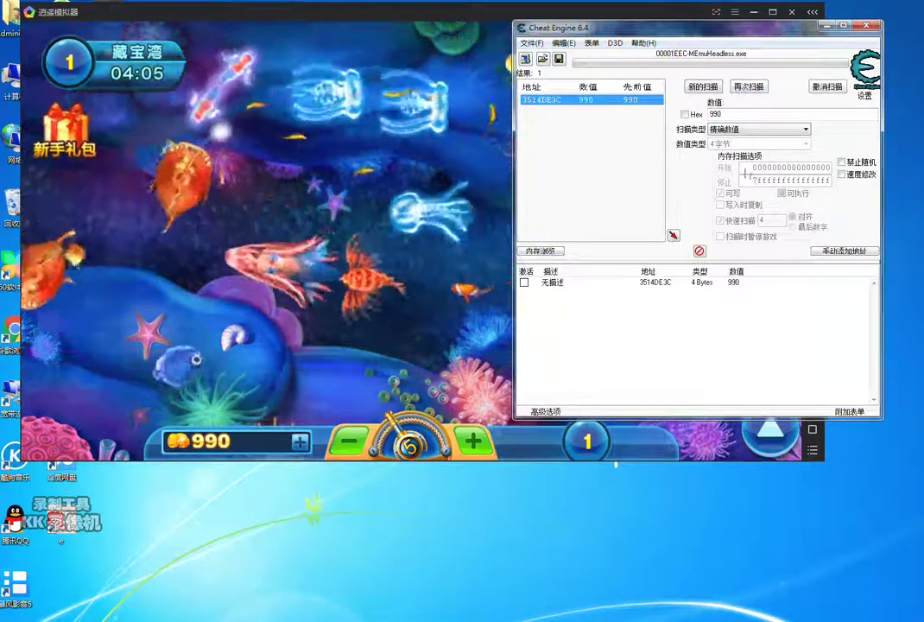
left_click_drag(690, 28, 619, 48)
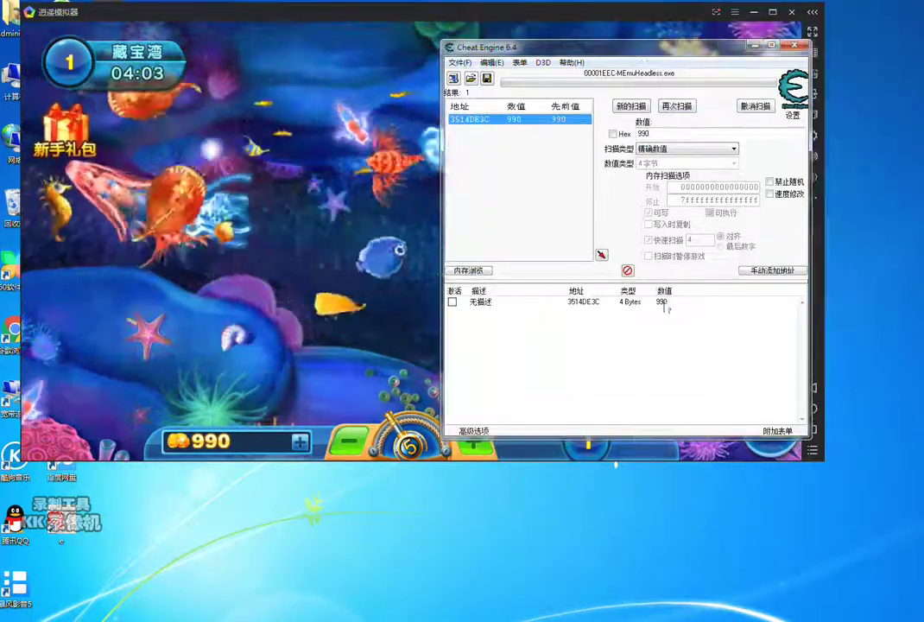
Try to overwrite the coin address's value with 44444444, 86836 and 54543.
double_click(665, 301)
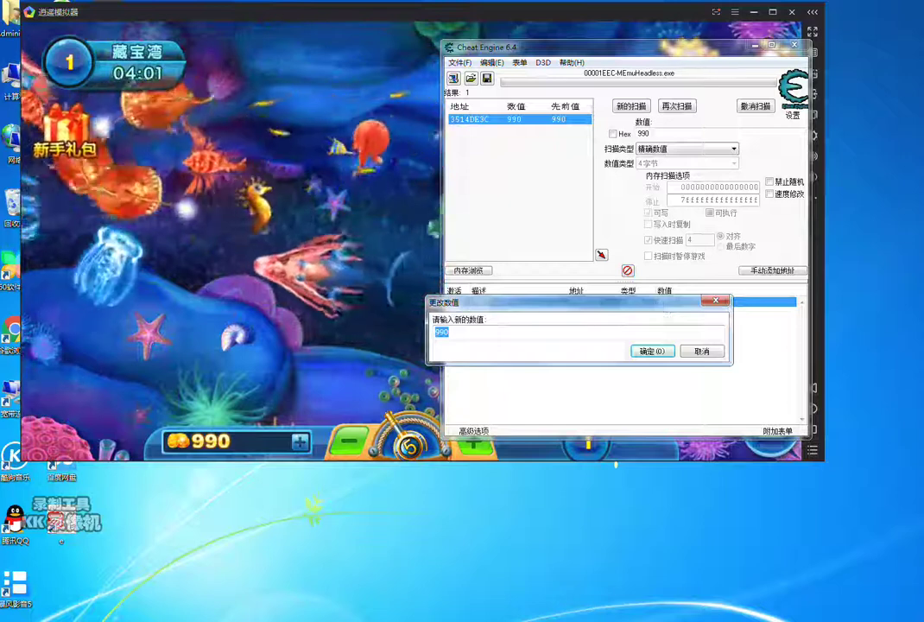
left_click(652, 351)
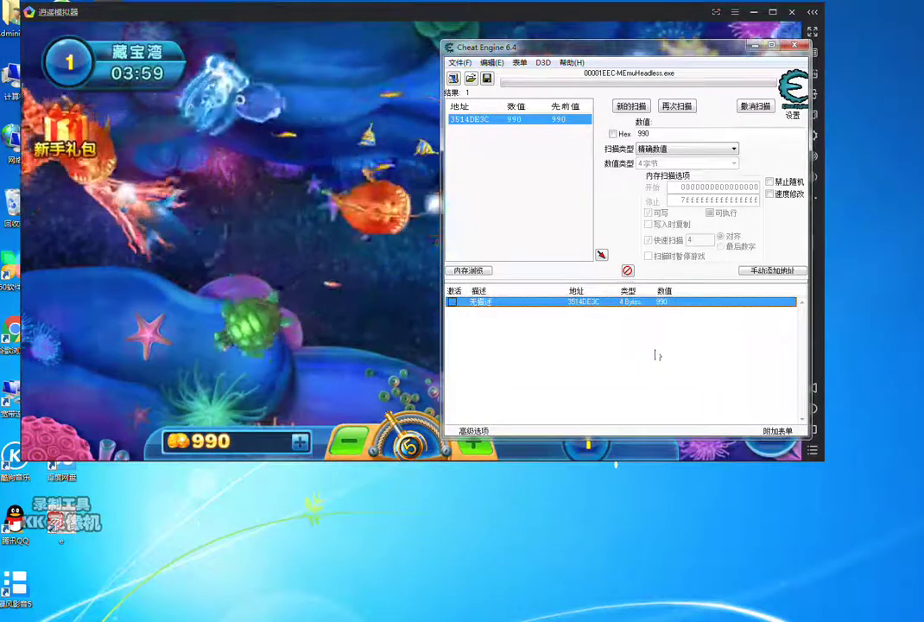
double_click(661, 301)
type("44444444")
left_click(652, 352)
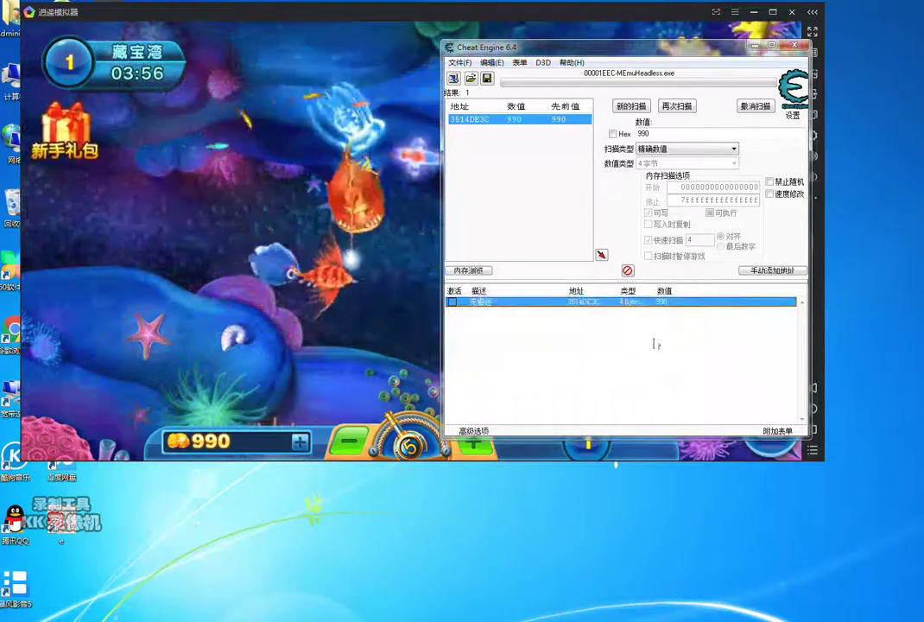
double_click(665, 302)
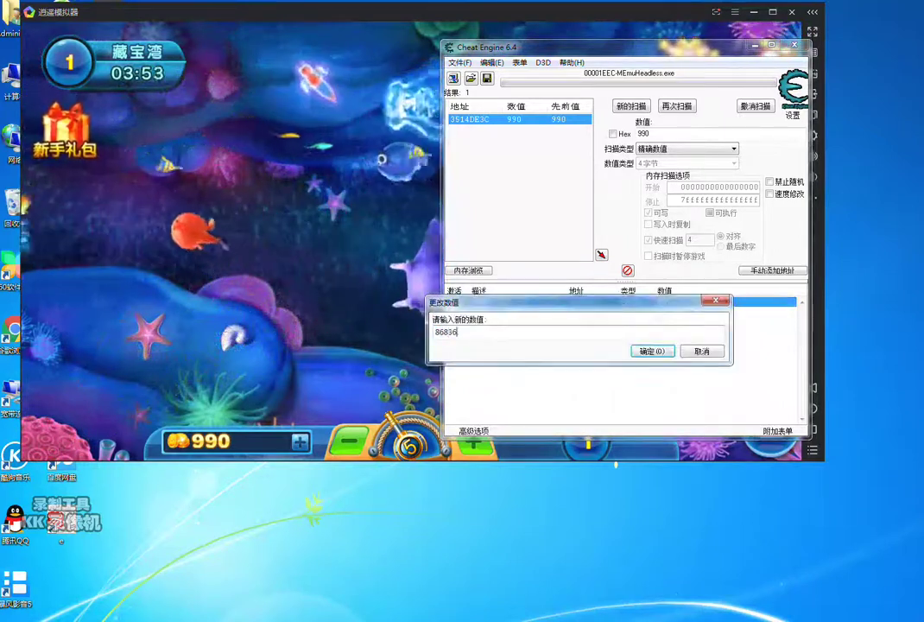
left_click(667, 353)
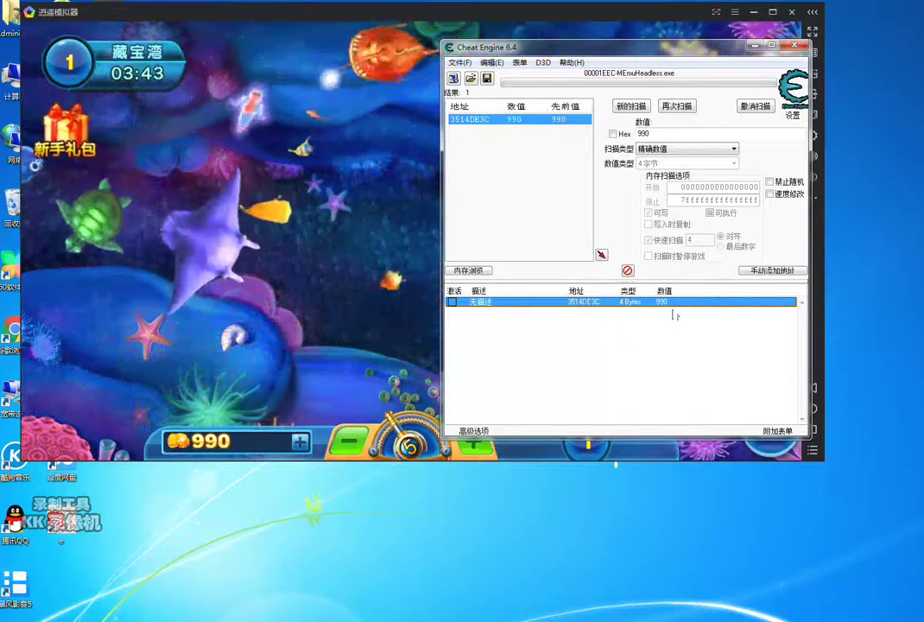
double_click(669, 302)
type("54543")
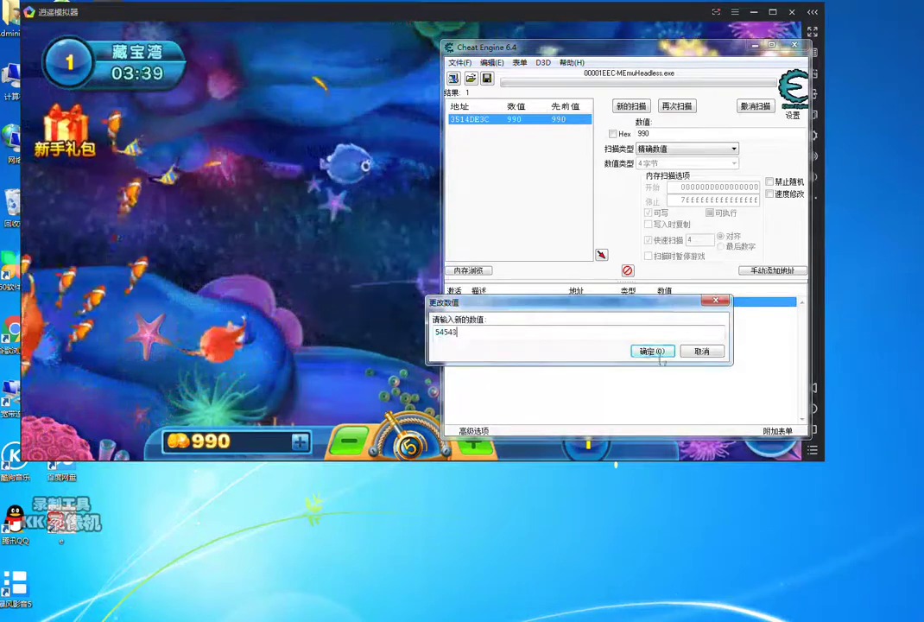
left_click(653, 351)
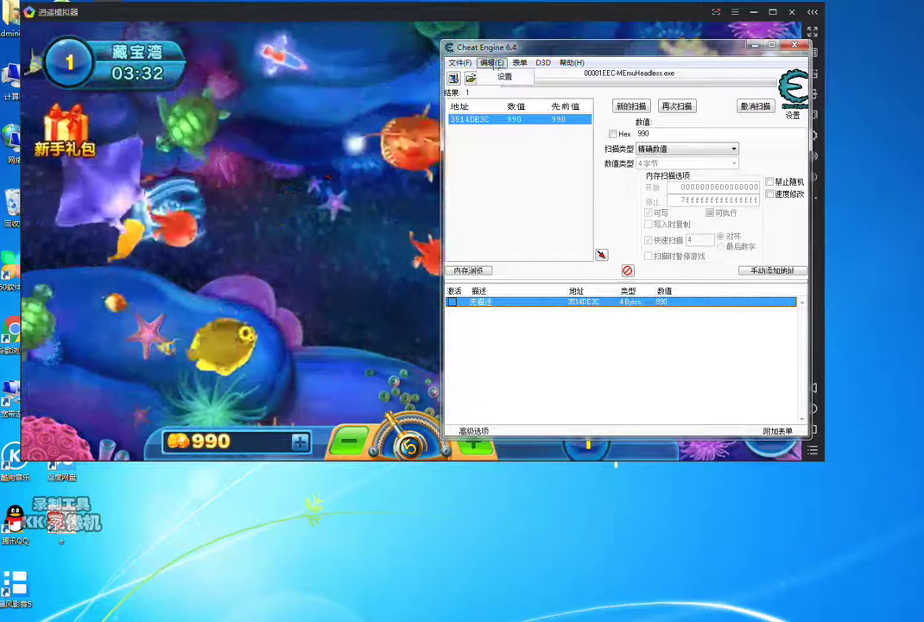
In the Cheat Engine settings under 其它, enable 获取内存区域例行程序 and 读/写进程存储器.
left_click(492, 63)
left_click(509, 83)
left_click_drag(509, 84, 247, 77)
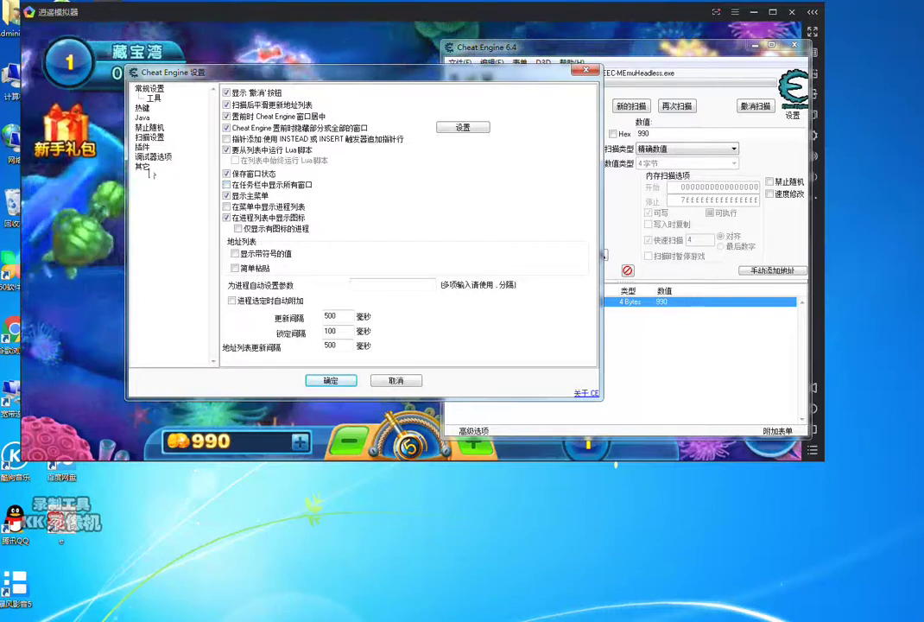
left_click(163, 169)
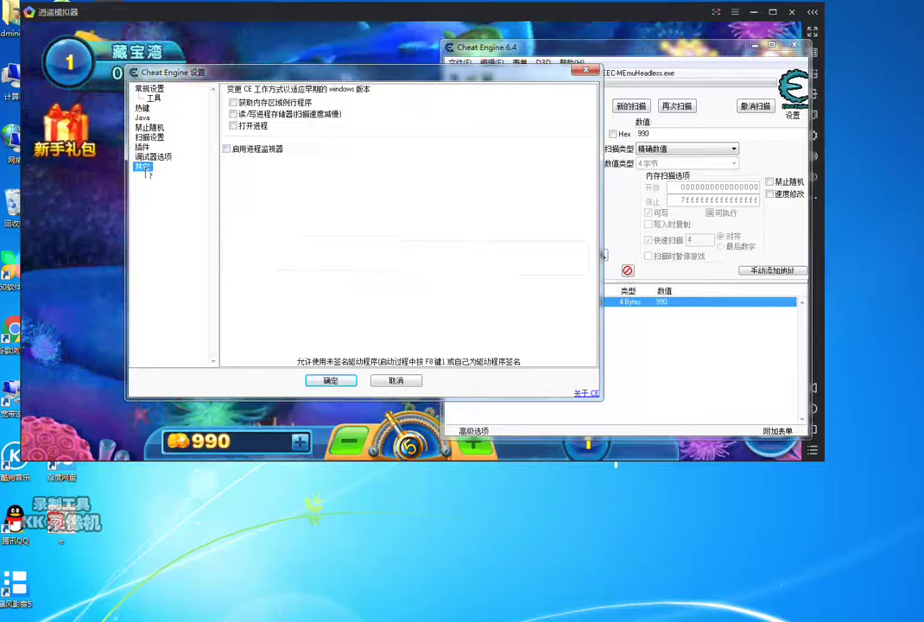
left_click(240, 113)
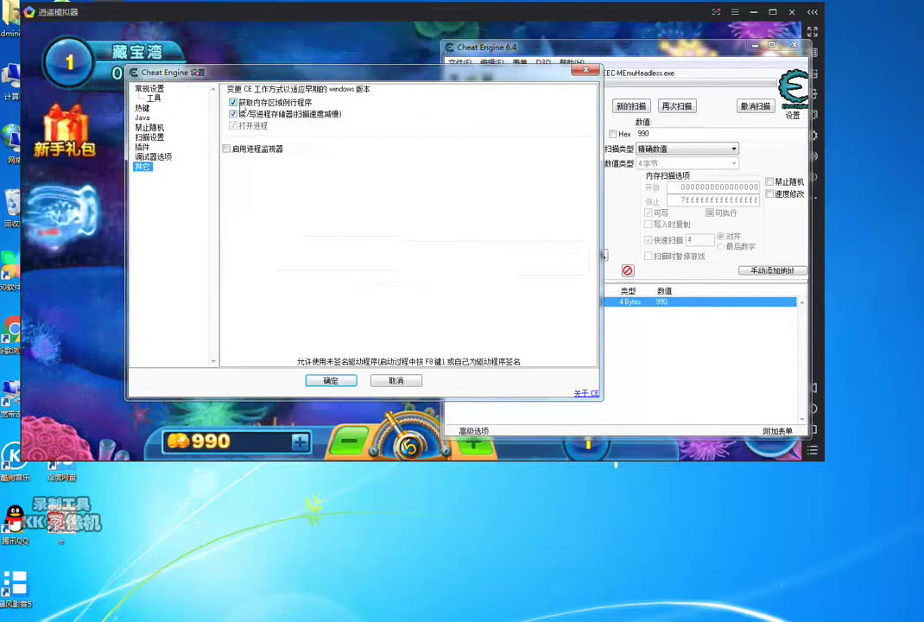
Set the debugger method to 使用内核模式调试器 (需要 DBVM) and apply the settings with MEM_MAPPED scanning enabled.
left_click(153, 156)
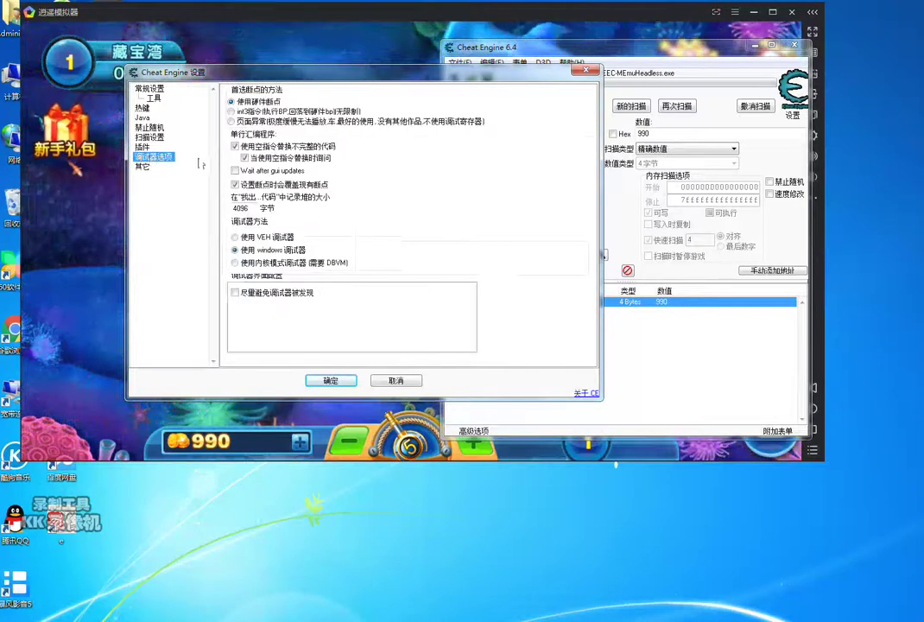
left_click(263, 263)
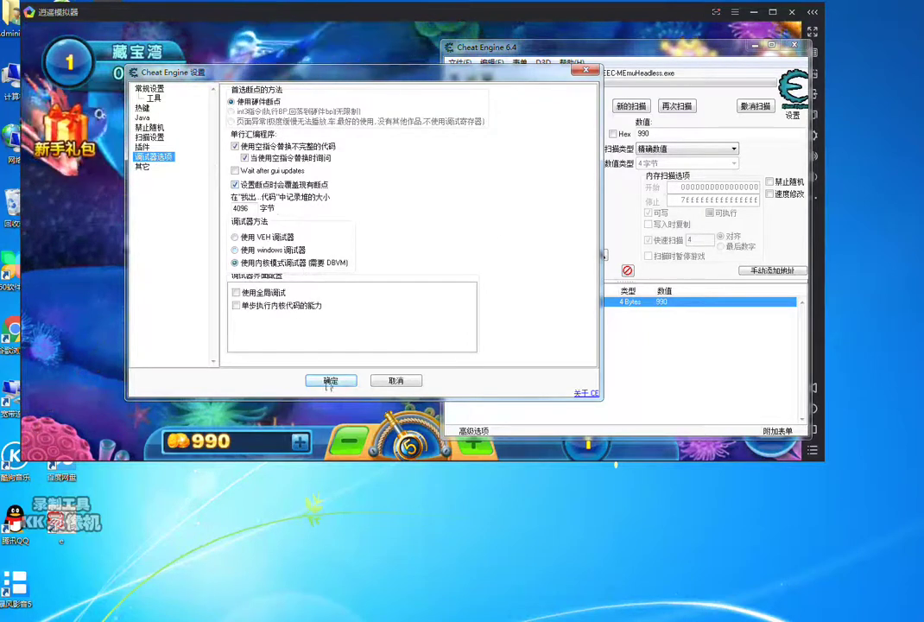
left_click(153, 137)
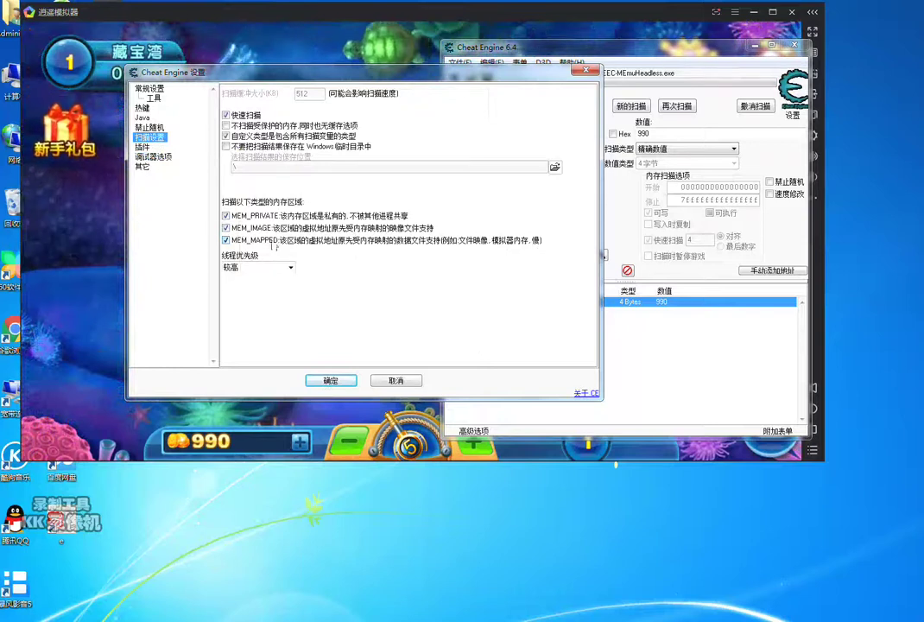
left_click(331, 383)
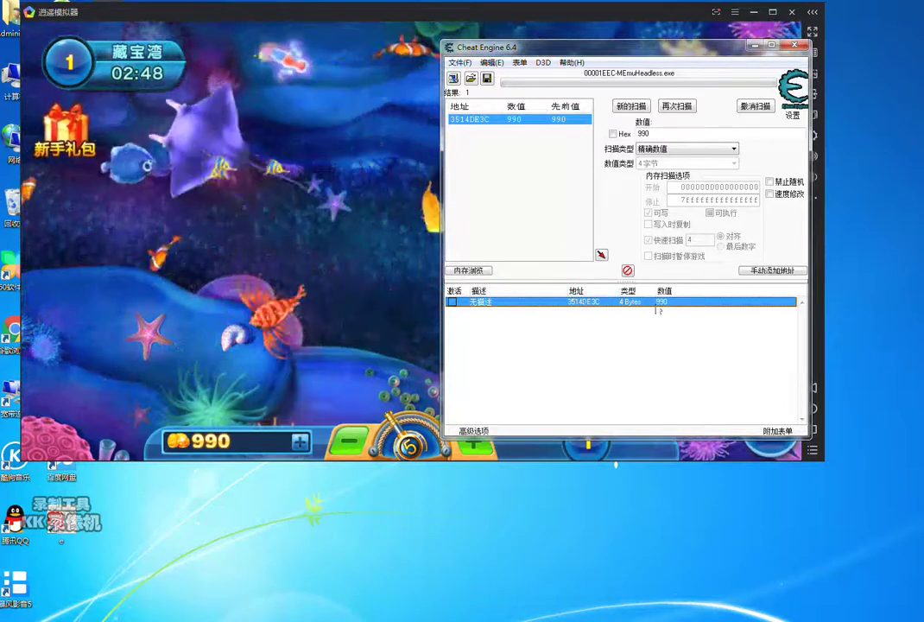
Try to overwrite the coin address's value with 5878453.
left_click_drag(566, 54, 564, 73)
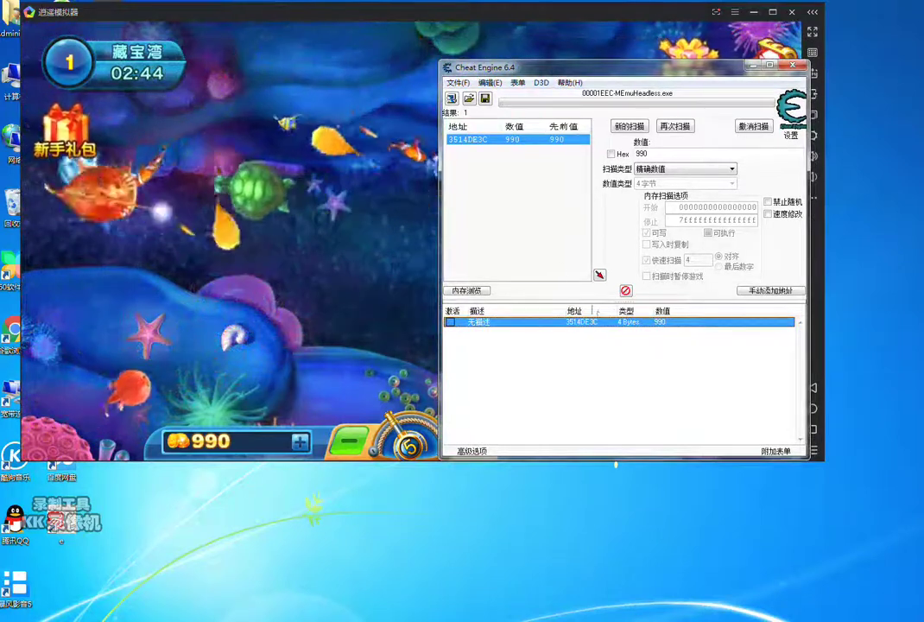
double_click(662, 322)
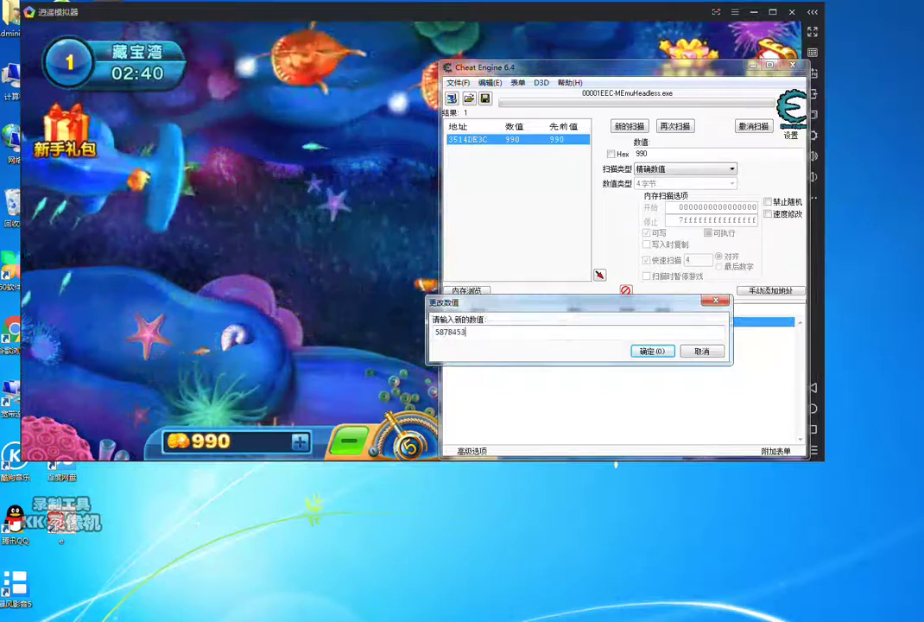
left_click(652, 351)
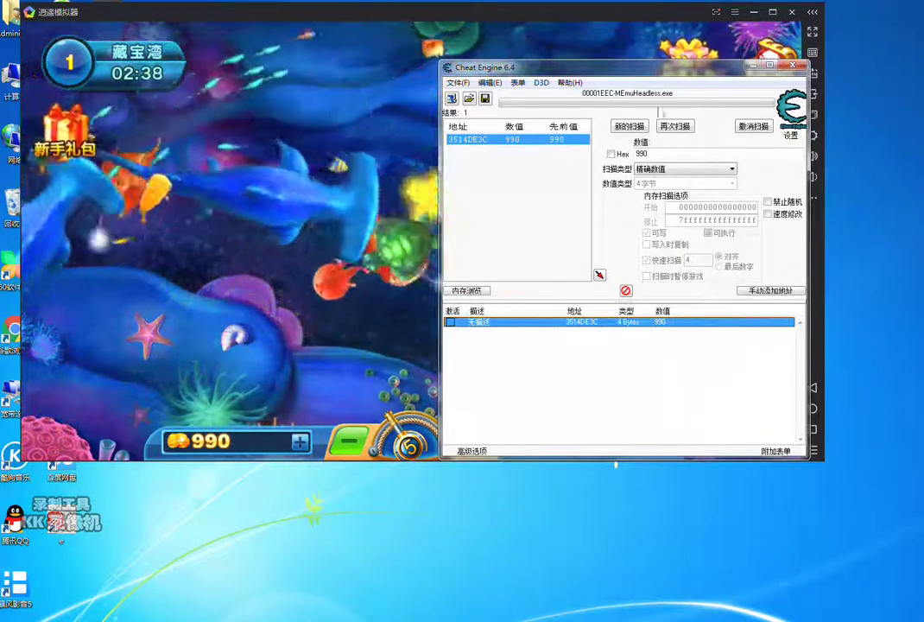
Close Cheat Engine without saving the address table.
left_click_drag(658, 72, 640, 105)
left_click(777, 99)
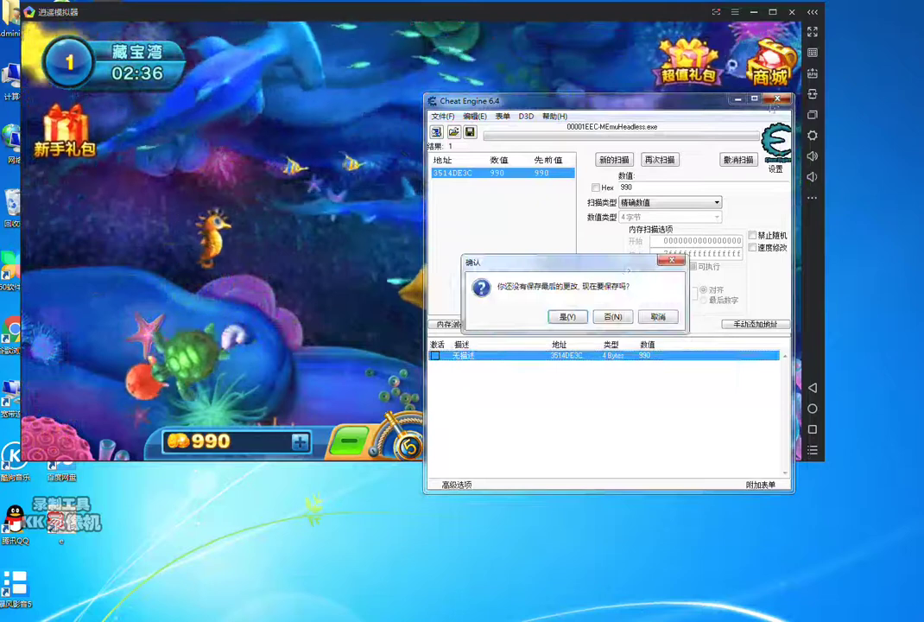
left_click(567, 316)
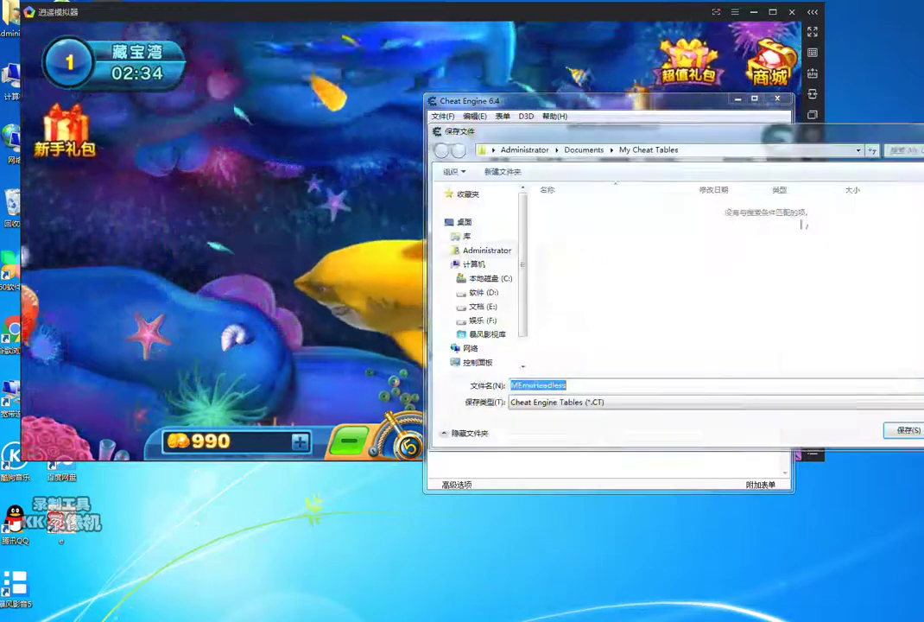
key("Escape")
left_click(777, 99)
left_click(612, 316)
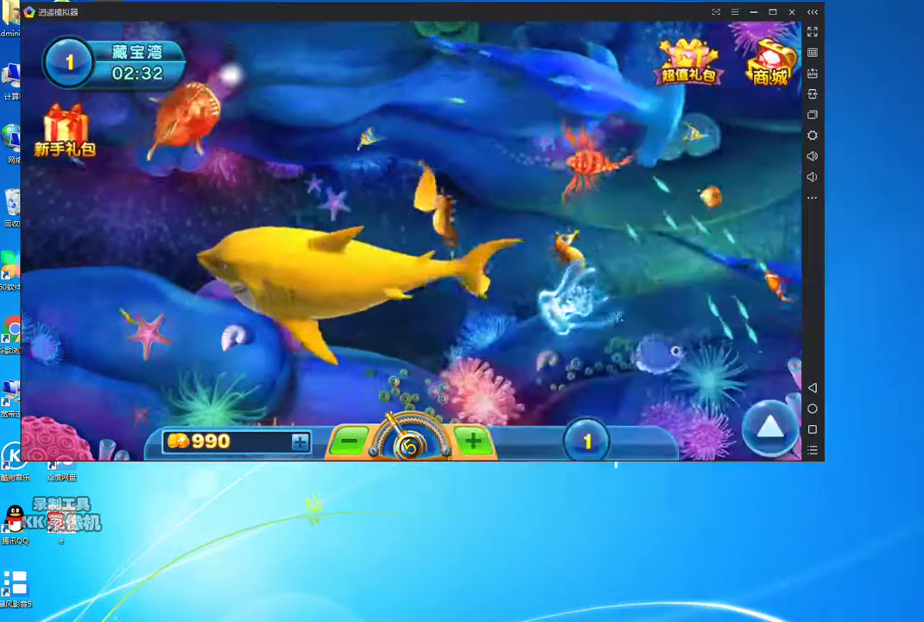
Relaunch Cheat Engine and attach it to the MEmuHeadless.exe process, with its window clear of the game's coin counter.
right_click(879, 236)
left_click(894, 285)
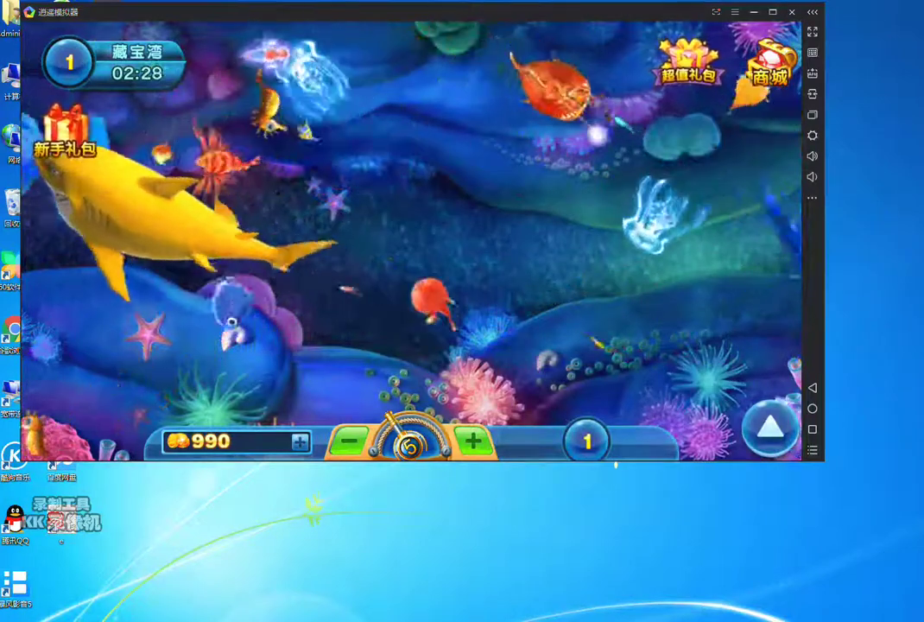
key("alt+q")
double_click(691, 167)
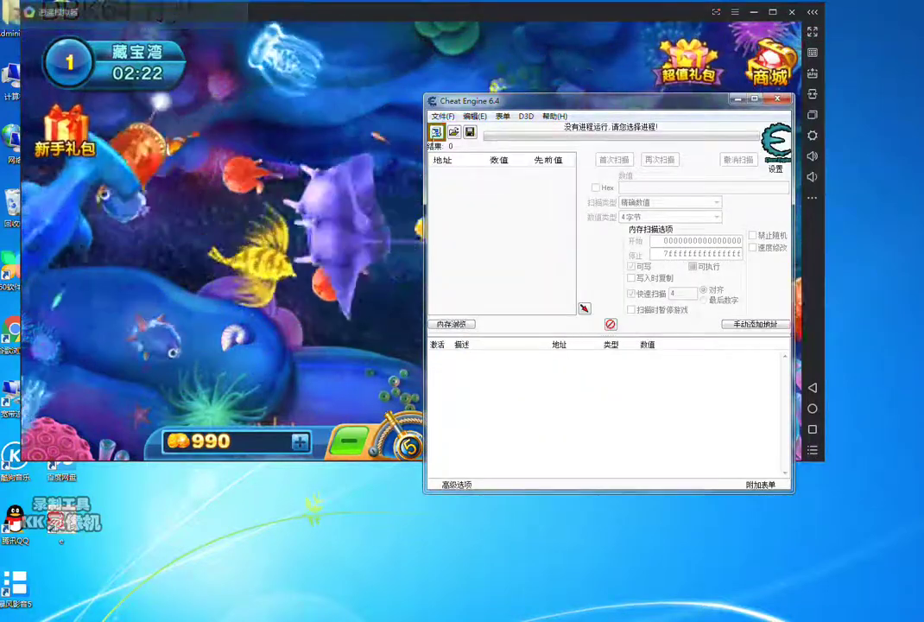
left_click(436, 131)
double_click(594, 246)
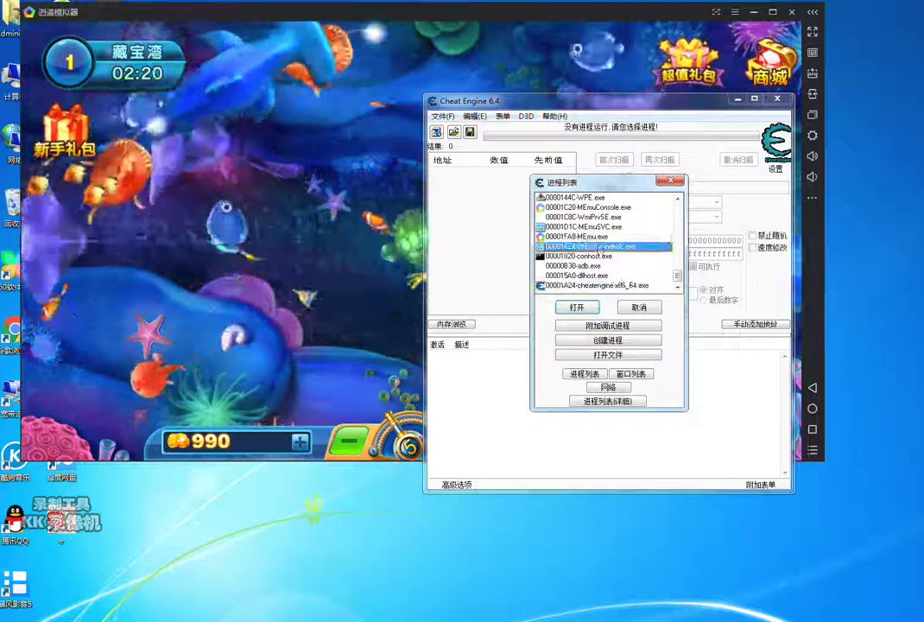
left_click_drag(632, 101, 708, 154)
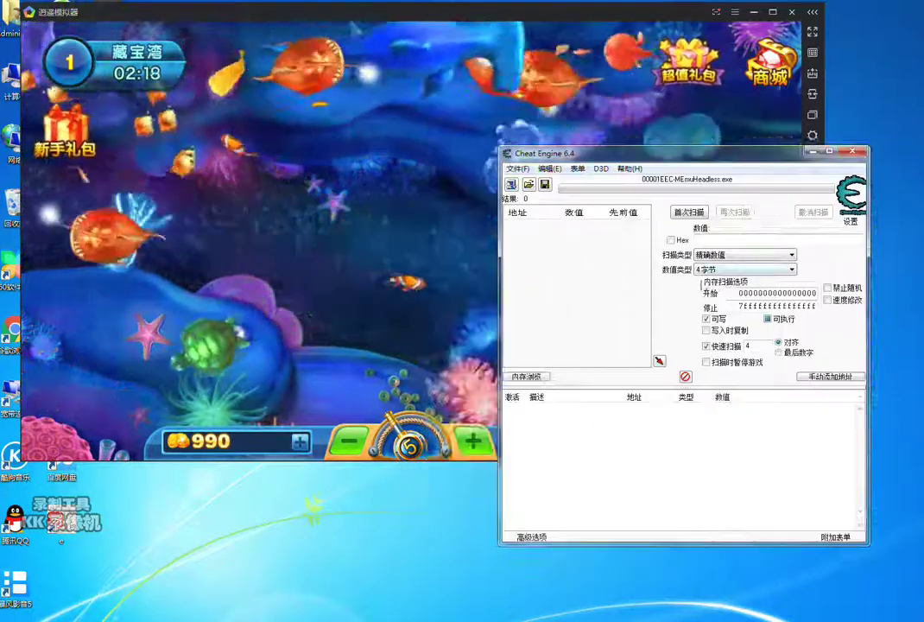
Try to find the coin address by scanning for 990, firing one shot in the game and rescanning for 985.
type("99")
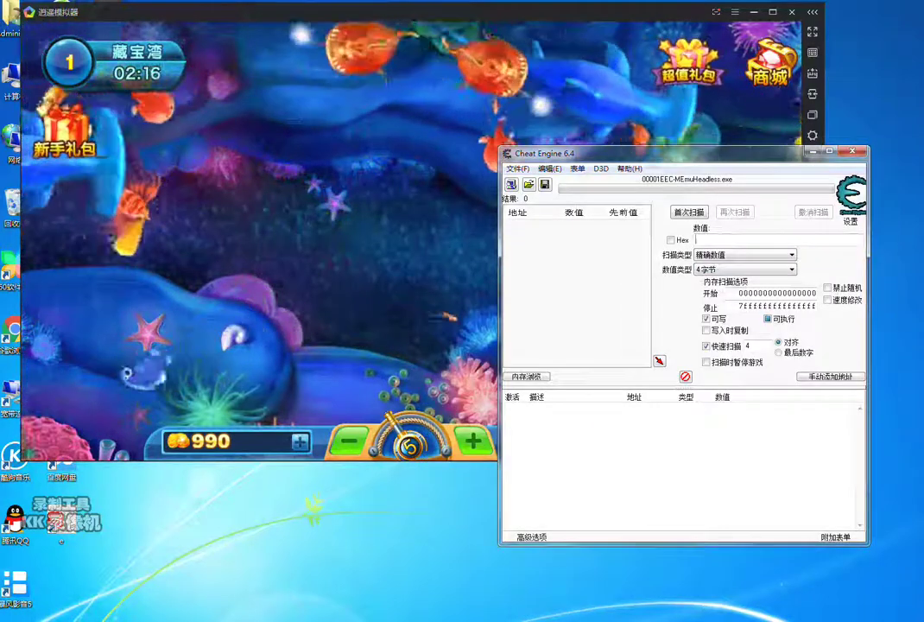
type("0")
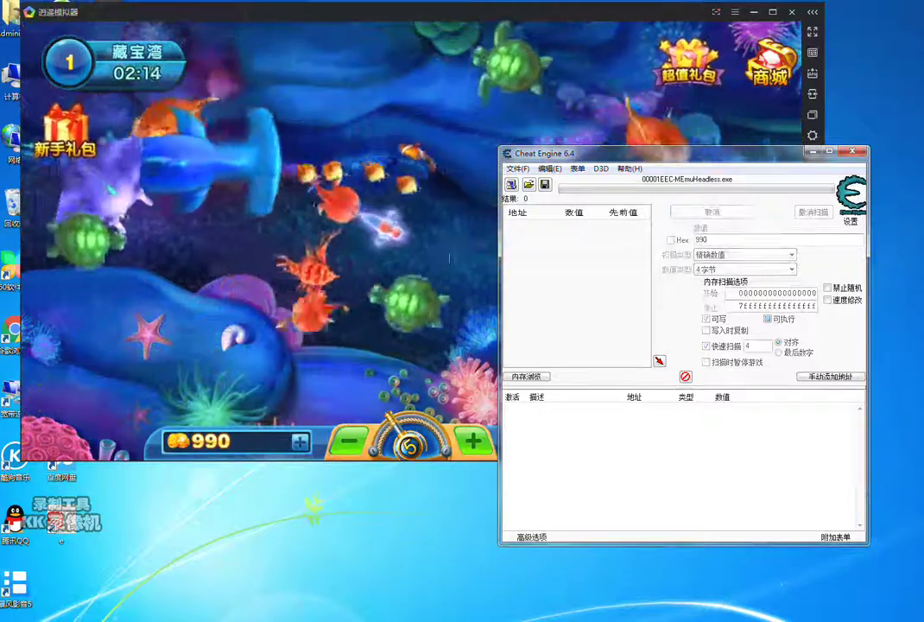
left_click(689, 213)
left_click(371, 268)
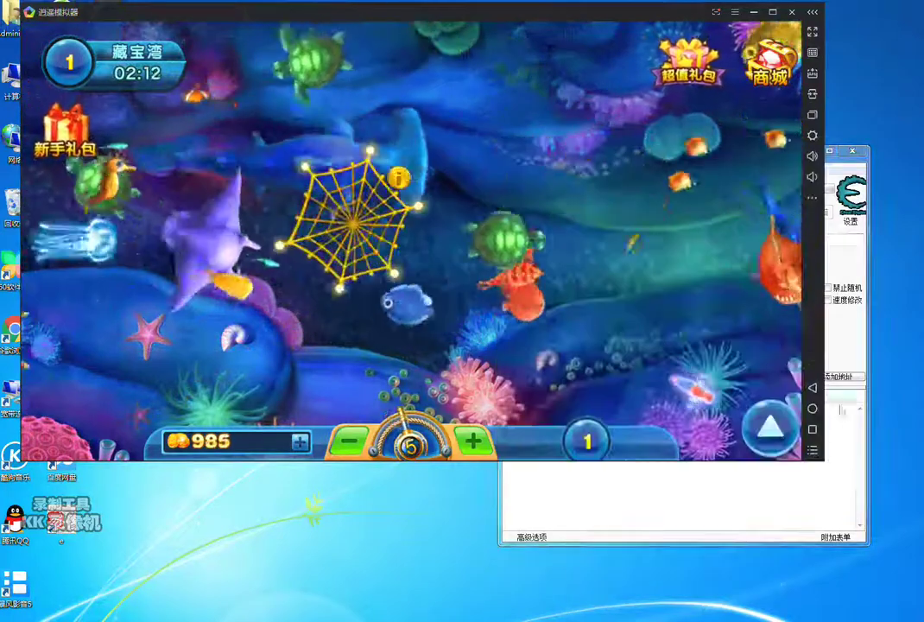
left_click(821, 423)
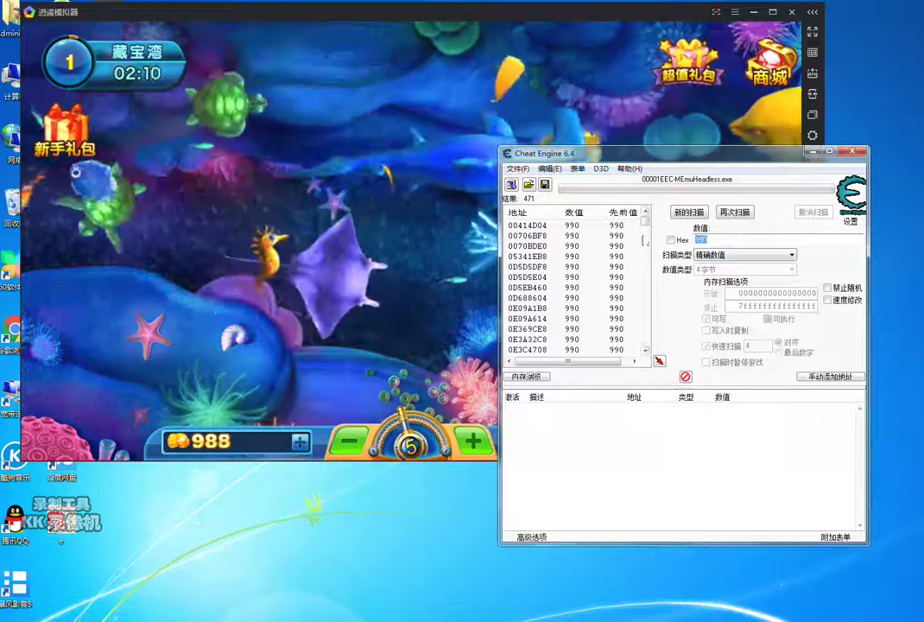
type("88")
left_click(736, 213)
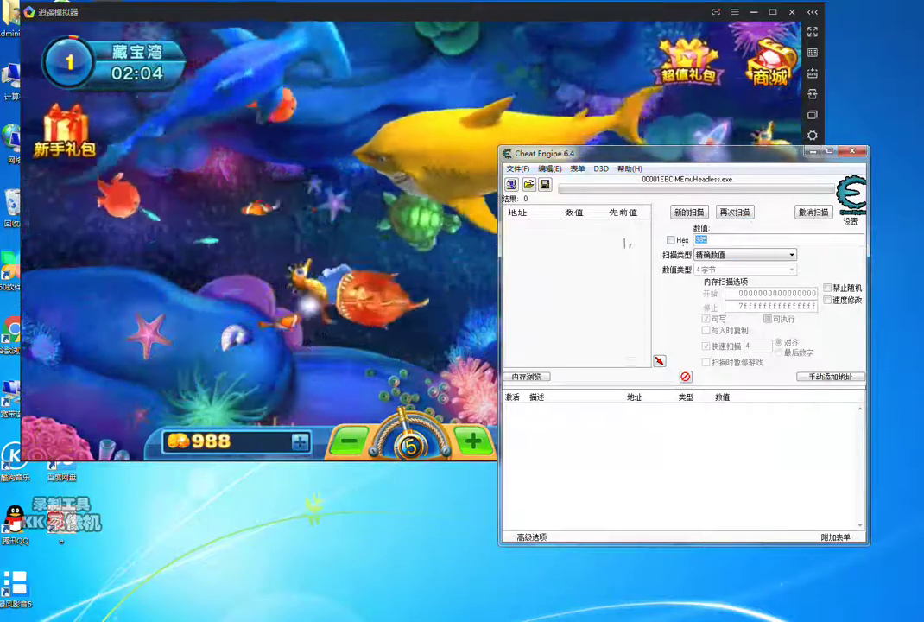
Start a new exact-value scan for 988 and fire one shot in the game to change the coin amount.
left_click(692, 214)
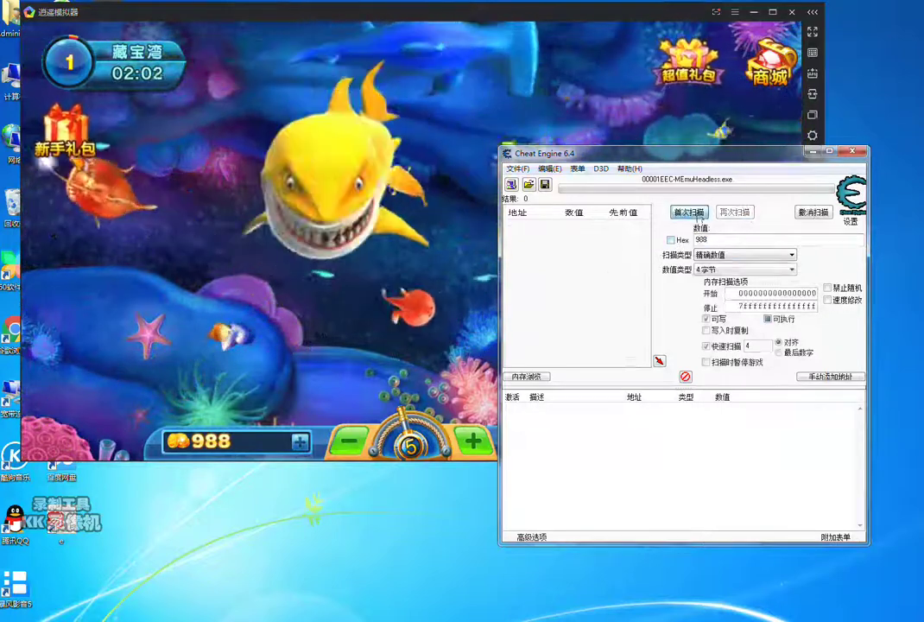
left_click(693, 215)
left_click(339, 238)
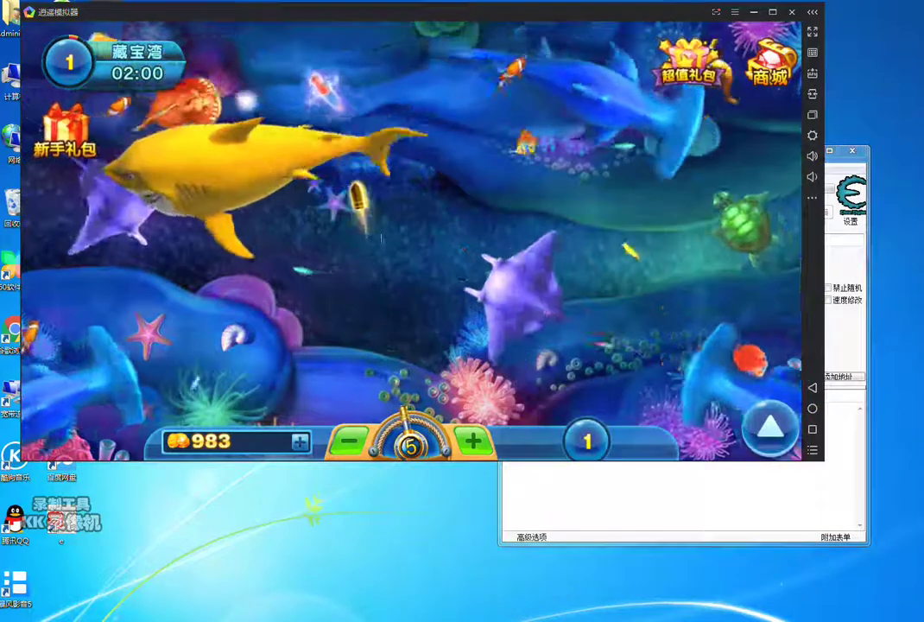
Rescan for the value 983 and add the matching address to the address list.
left_click(855, 354)
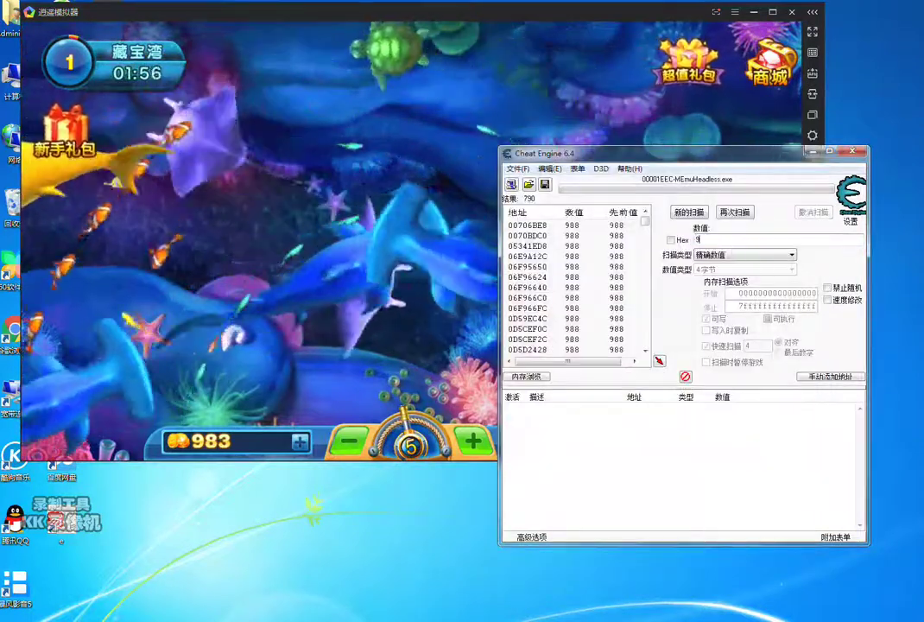
left_click(748, 233)
type("983")
left_click(746, 214)
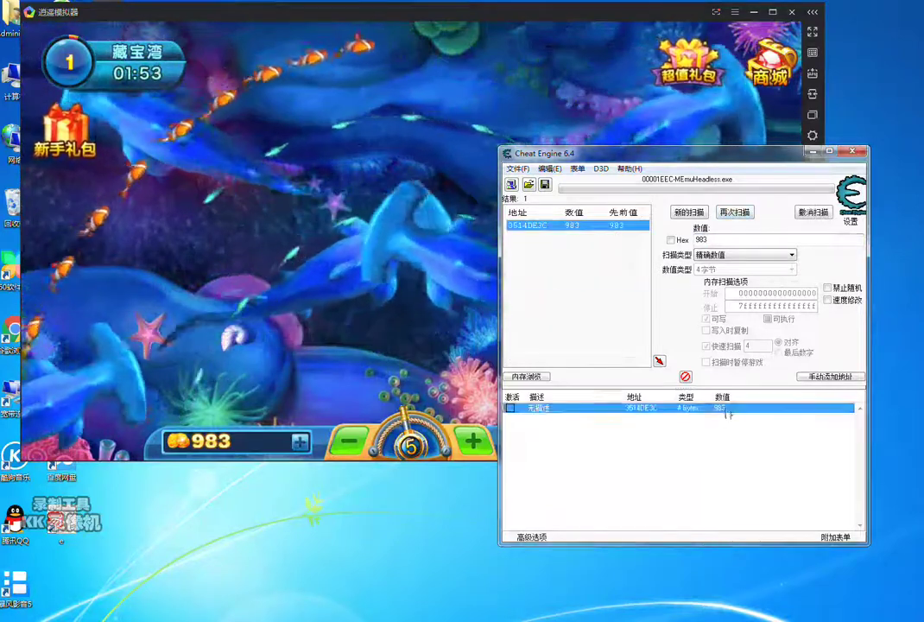
Set the coin address's value to 88888888.
double_click(727, 413)
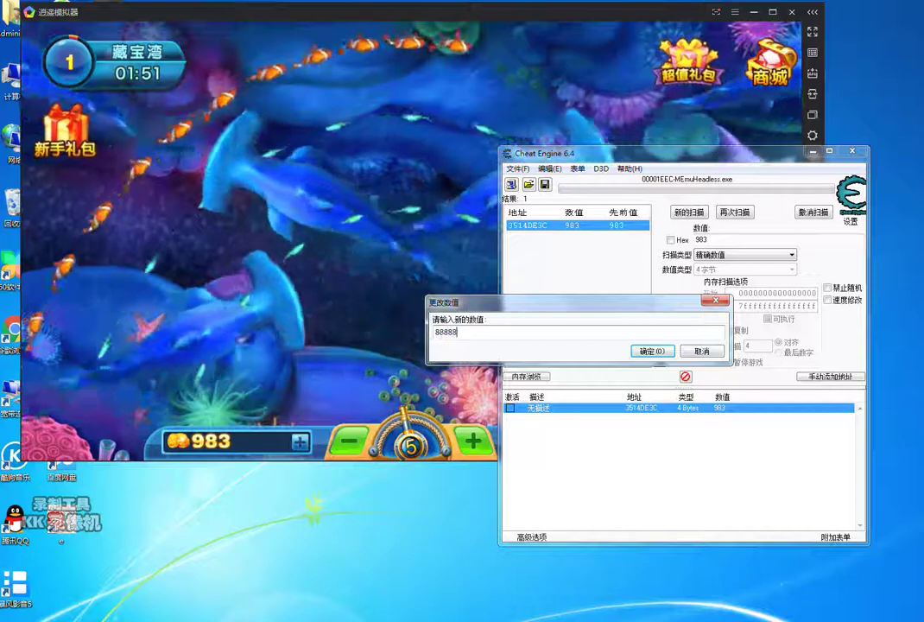
left_click(652, 352)
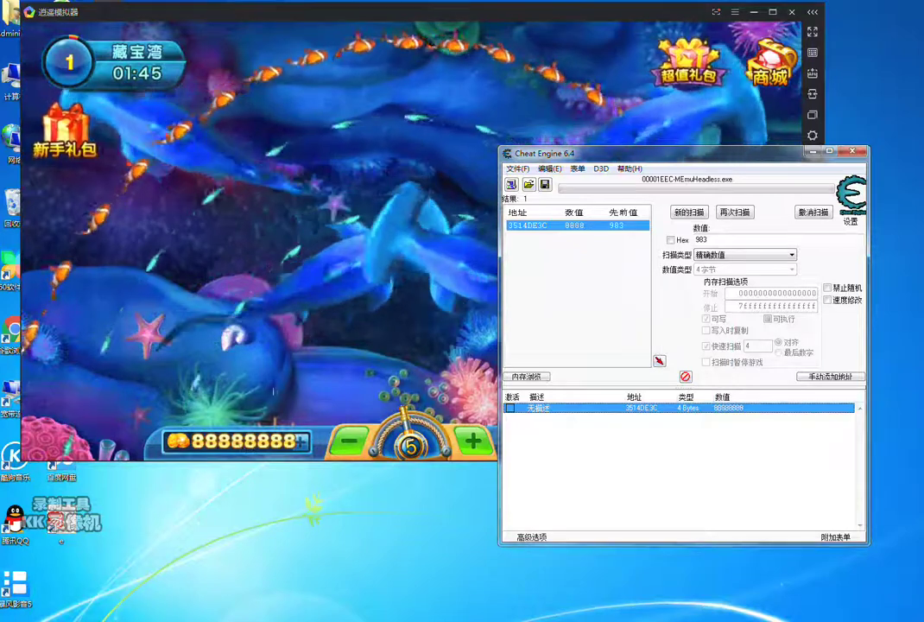
Fire a series of shots at the fish in the game to test the changed coin amount.
left_click(333, 296)
left_click(334, 295)
left_click(333, 296)
left_click(328, 294)
left_click(328, 293)
left_click(471, 316)
left_click(483, 285)
left_click(406, 241)
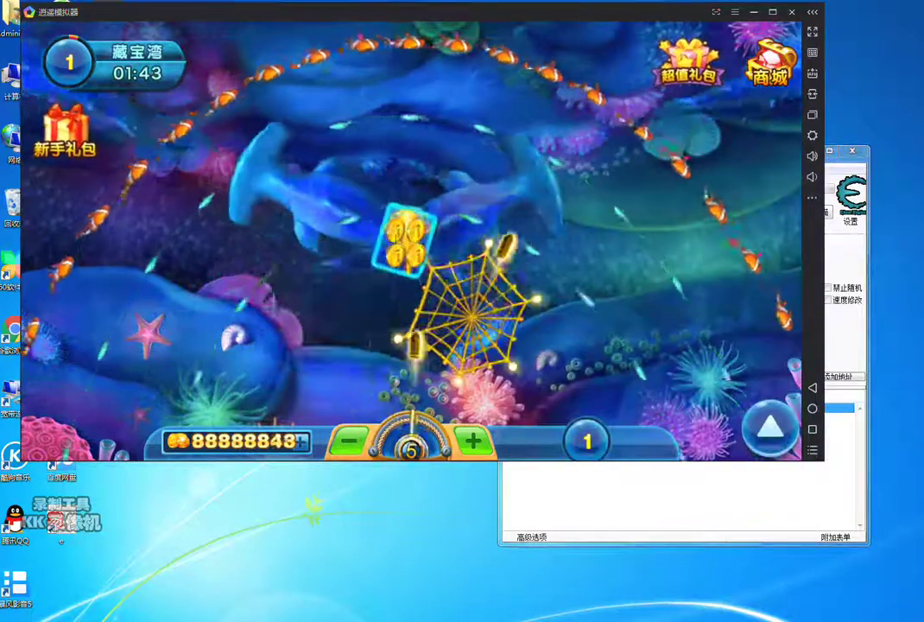
left_click(335, 229)
left_click(268, 221)
left_click(264, 220)
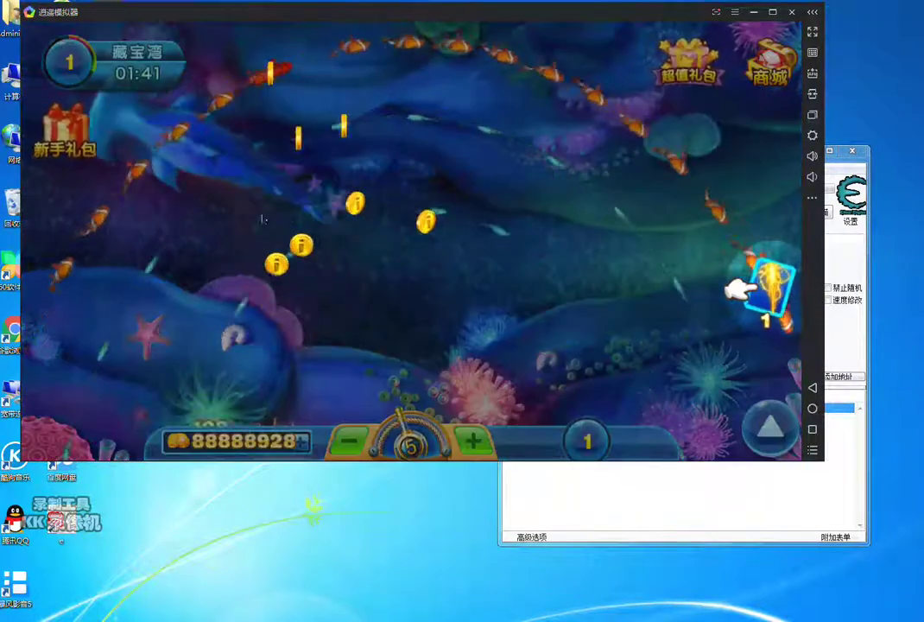
Bring Cheat Engine back to the front and move its window over the middle of the game.
left_click(674, 483)
left_click_drag(597, 152, 265, 109)
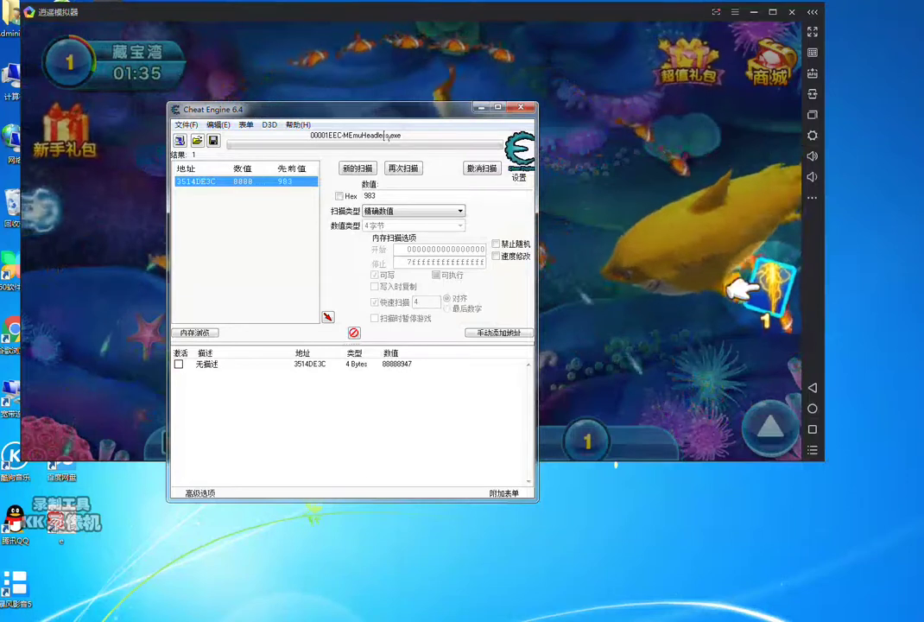
left_click_drag(402, 110, 428, 84)
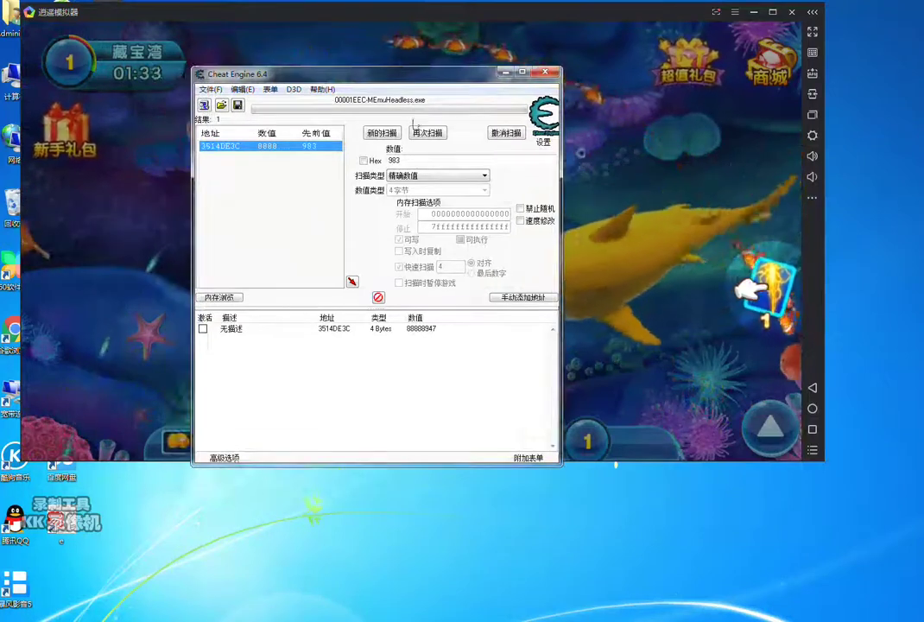